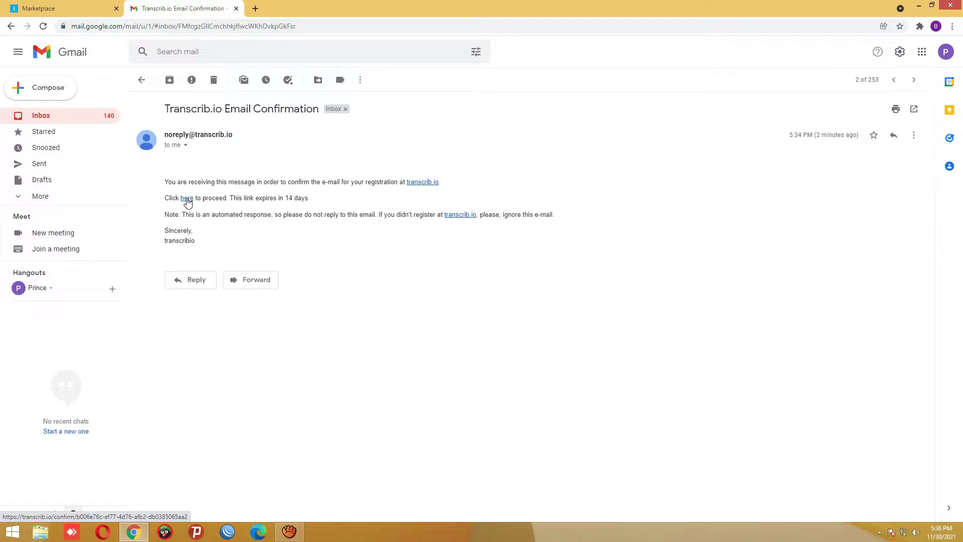
Confirm the registration through the link in the Transcrib.io e-mail and sign in to transcribio with the account username and password.
click(187, 199)
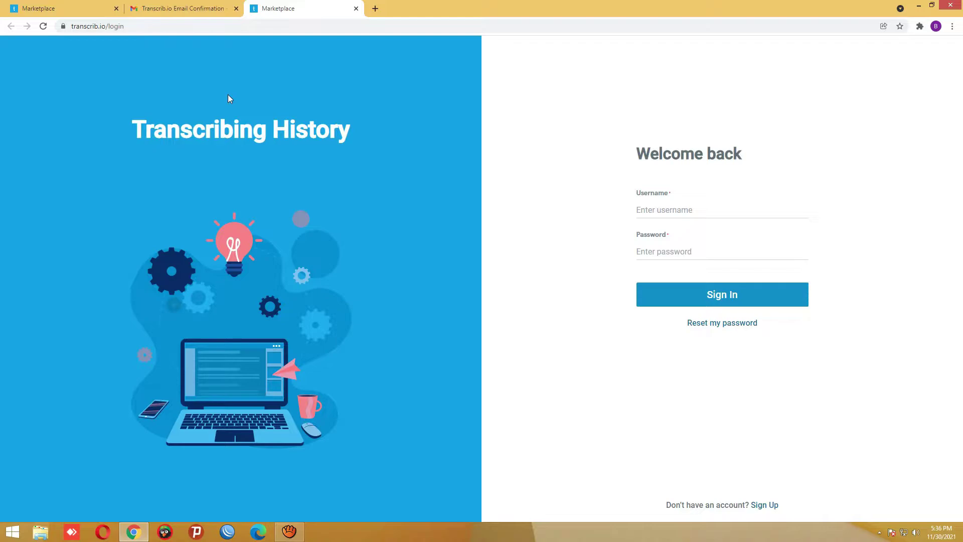
click(690, 213)
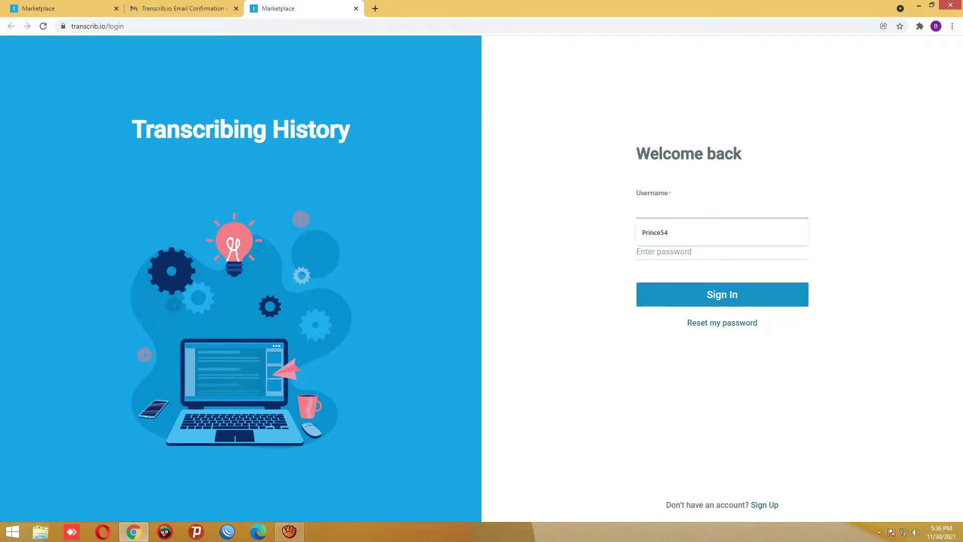
click(688, 252)
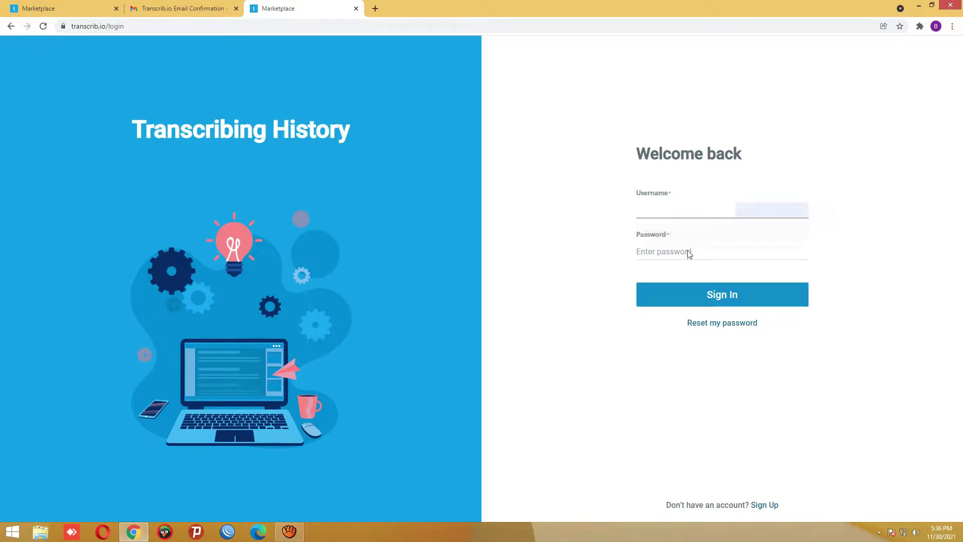
text(*****)
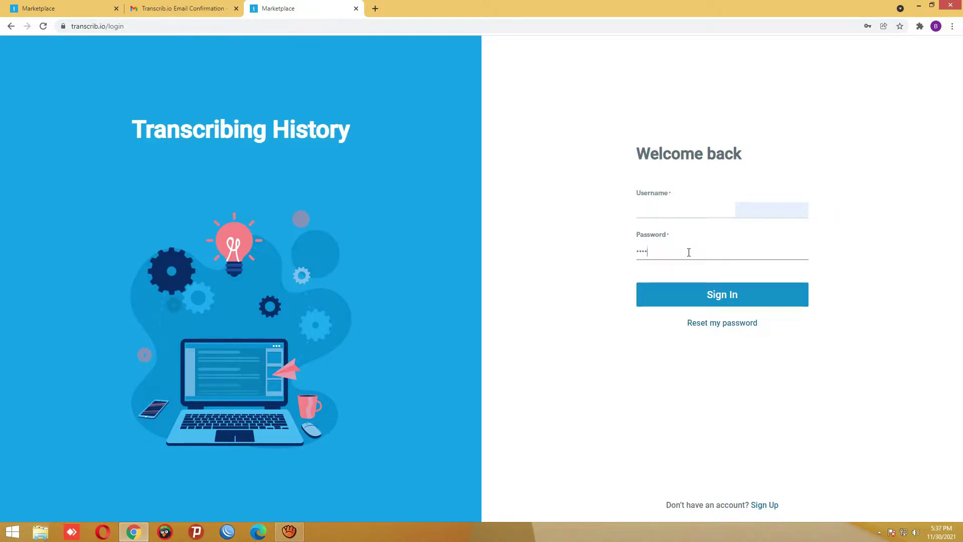
text(****)
key(Return)
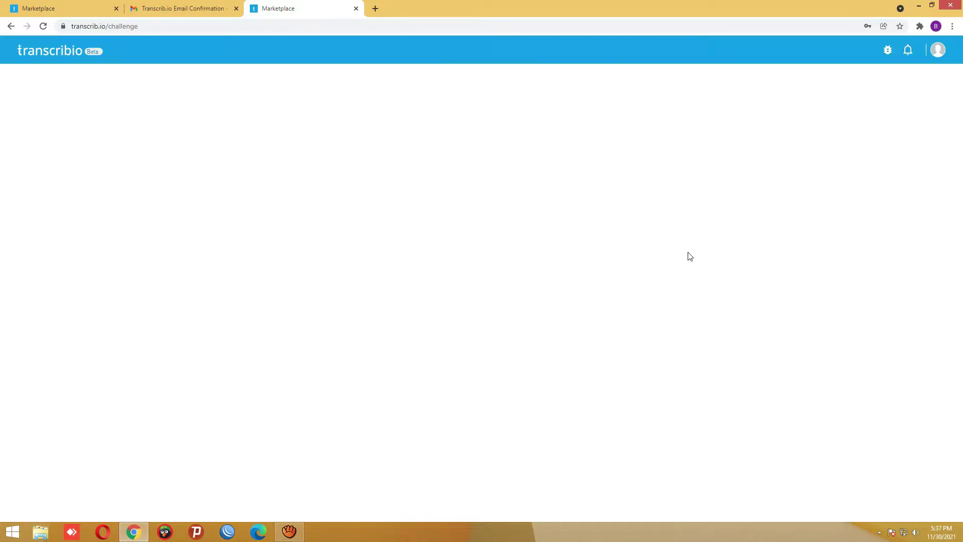
Go through the Welcome and Basics pages of the transcribio challenge and start the grammar test.
click(482, 395)
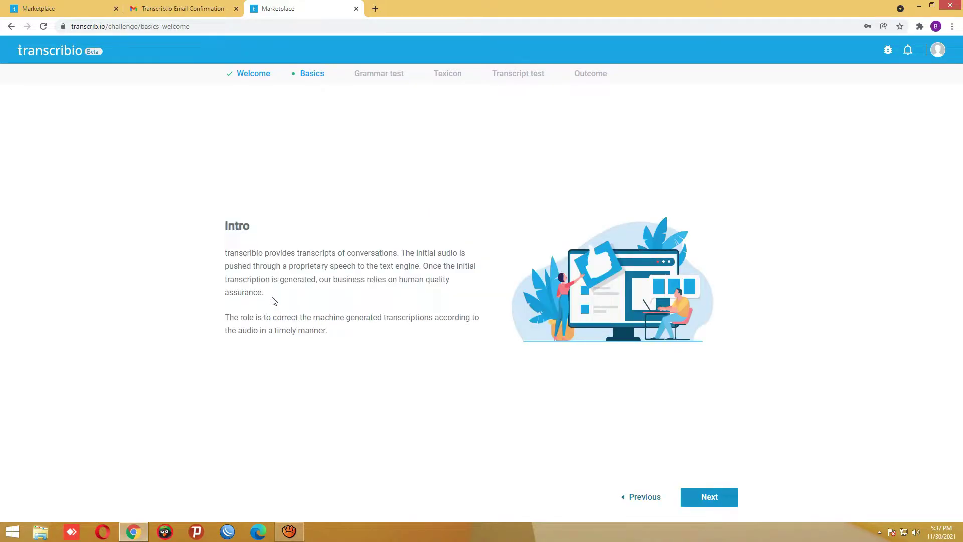
click(710, 499)
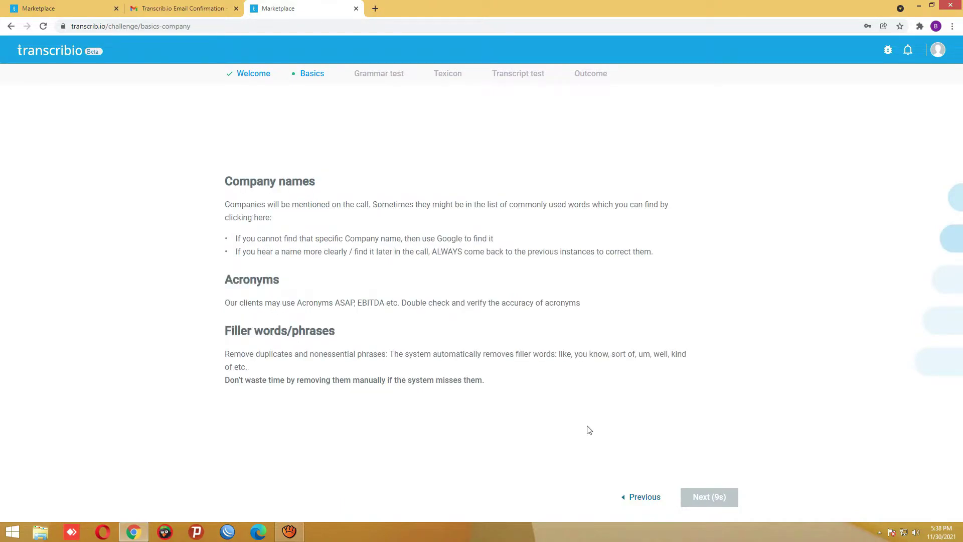
click(715, 497)
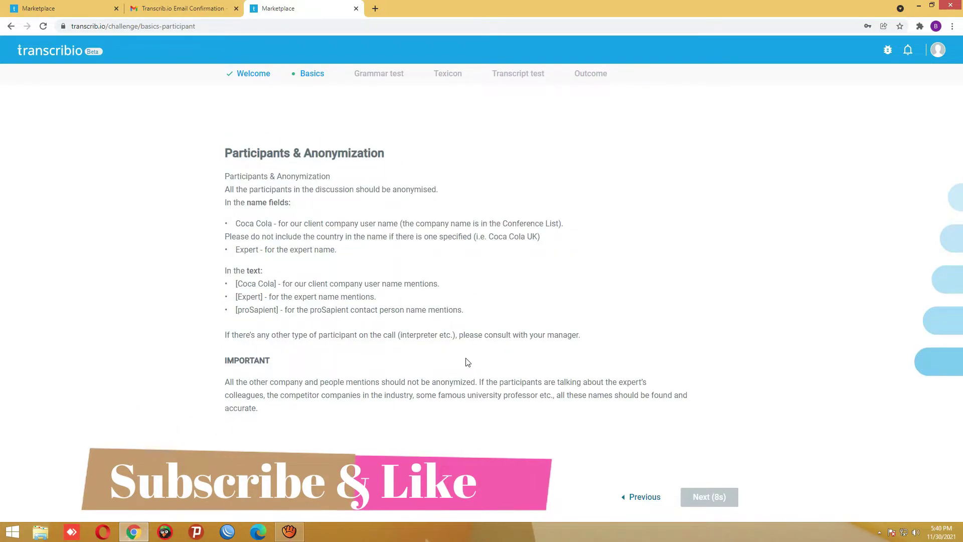
click(696, 498)
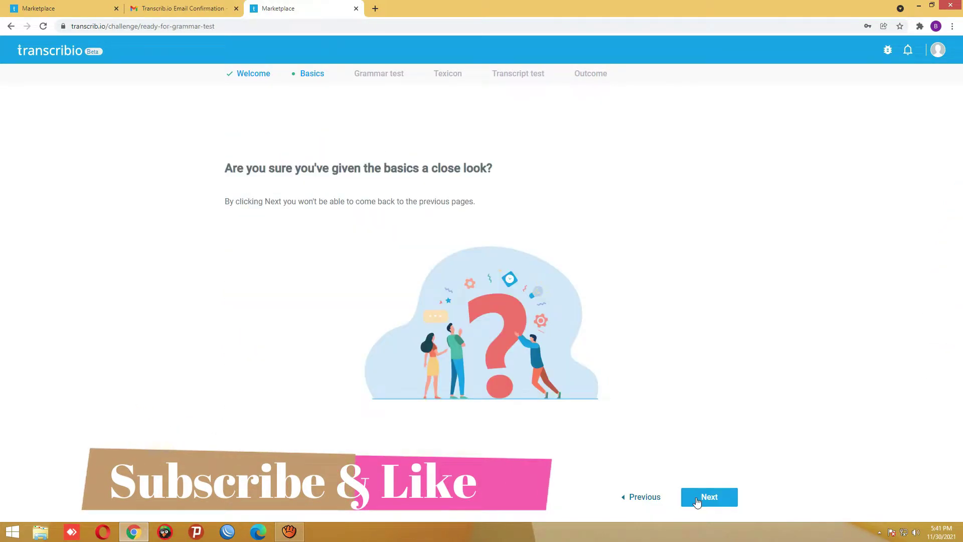
click(697, 497)
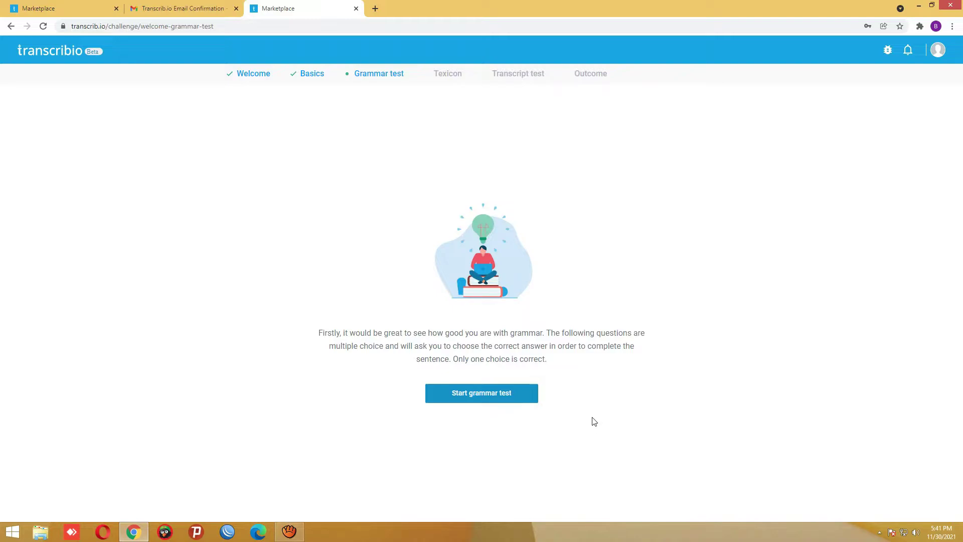
click(486, 397)
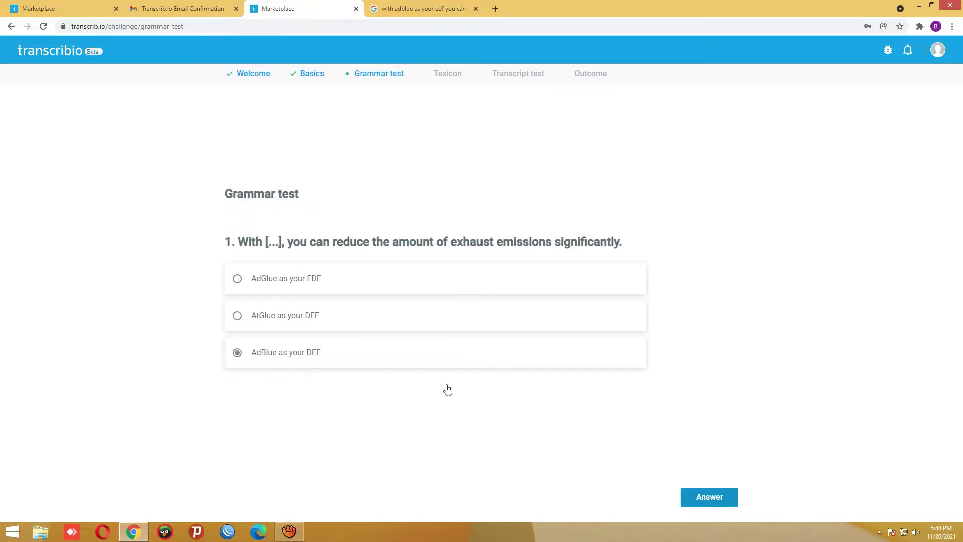
Submit "AdBlue as your DEF" for grammar question 1 and "FTEs" for question 2.
click(708, 498)
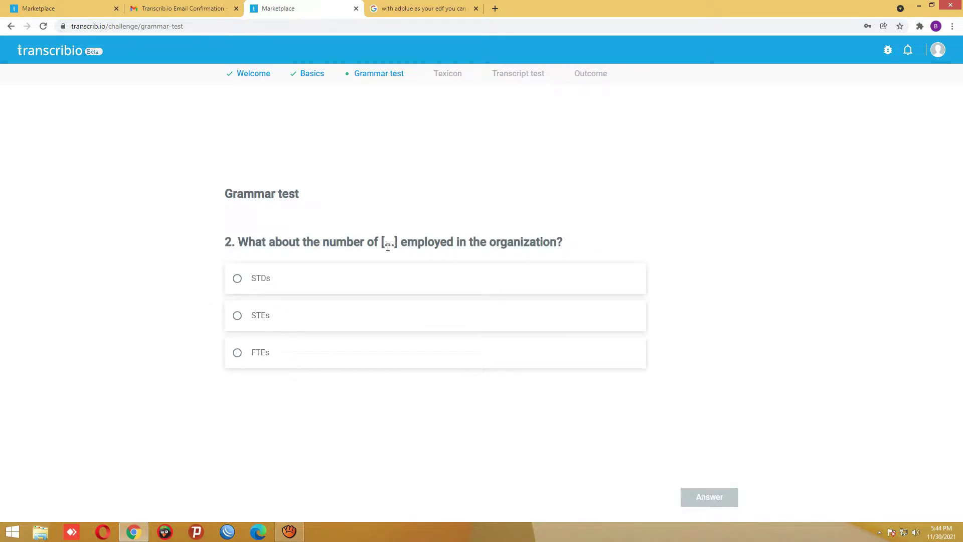
drag(558, 243, 322, 242)
click(238, 353)
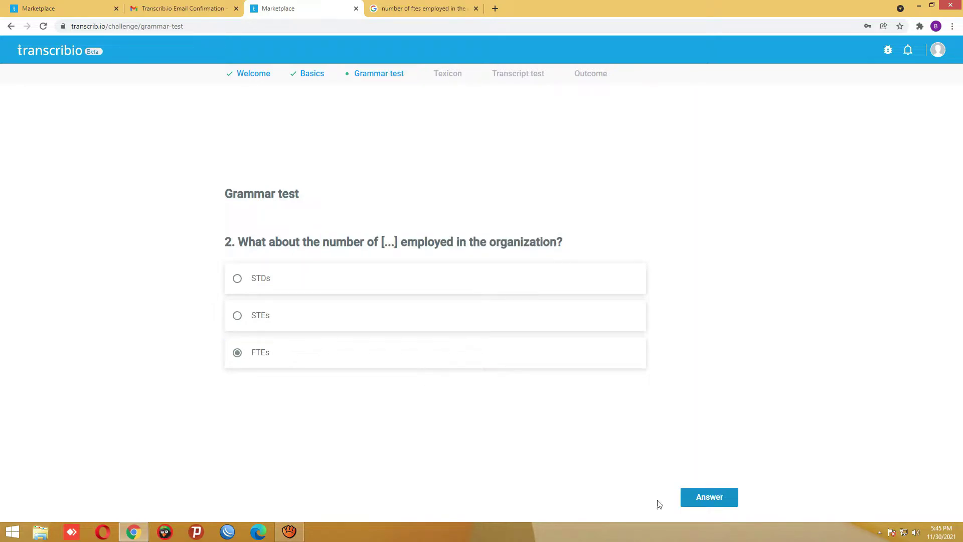
click(720, 502)
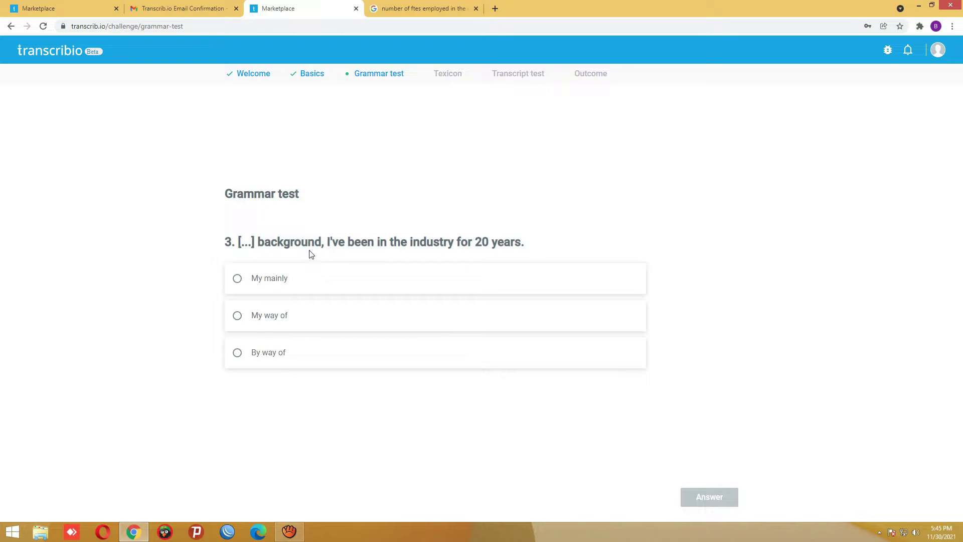
Answer grammar question 3 with "By way of" and question 4 with "side".
click(238, 353)
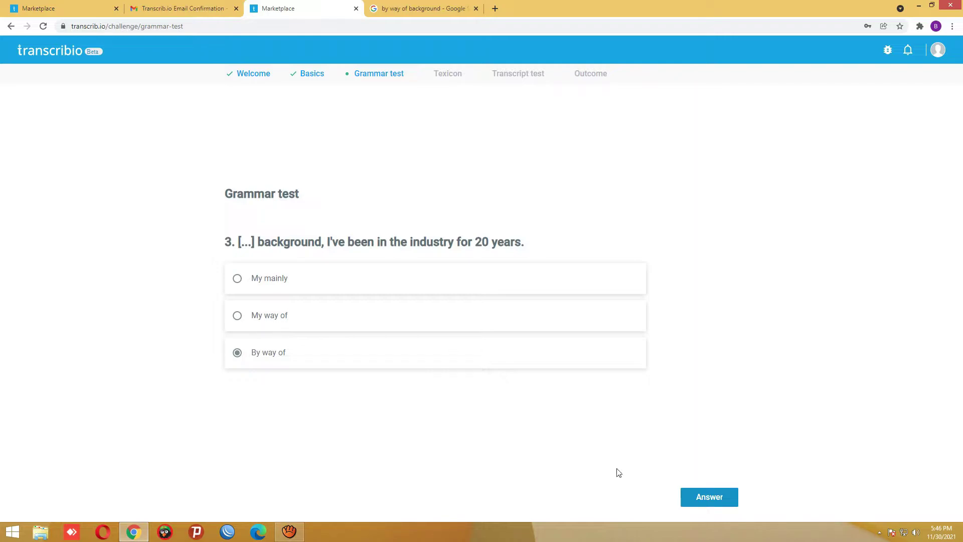
click(707, 499)
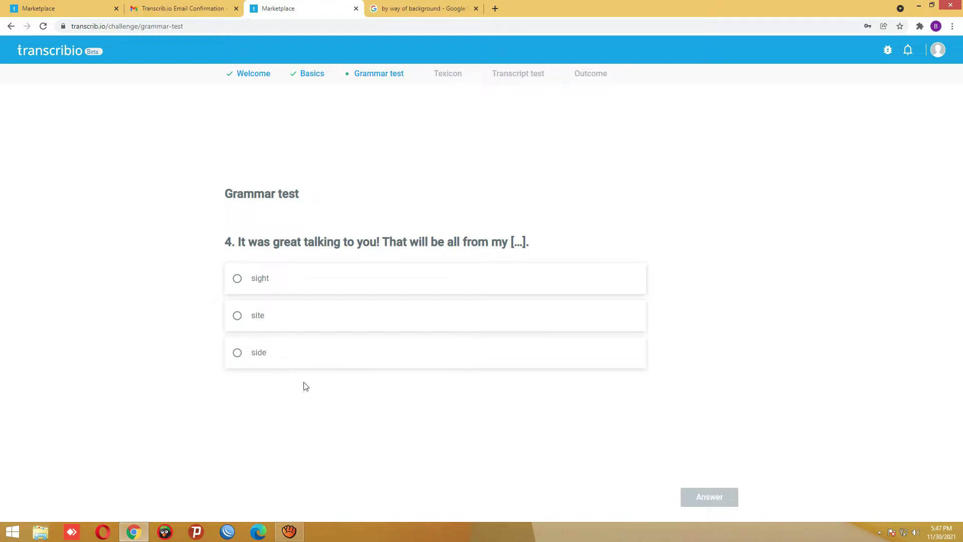
click(236, 354)
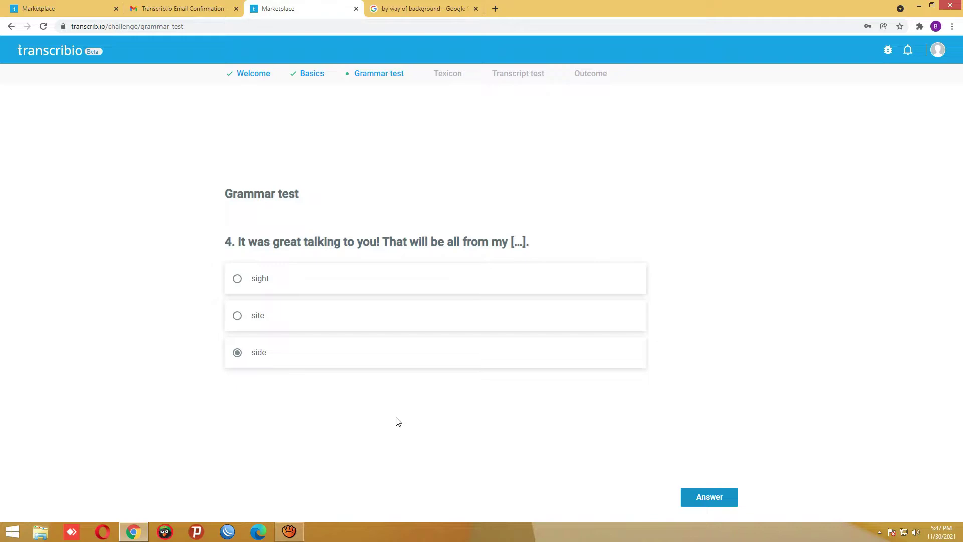
click(721, 502)
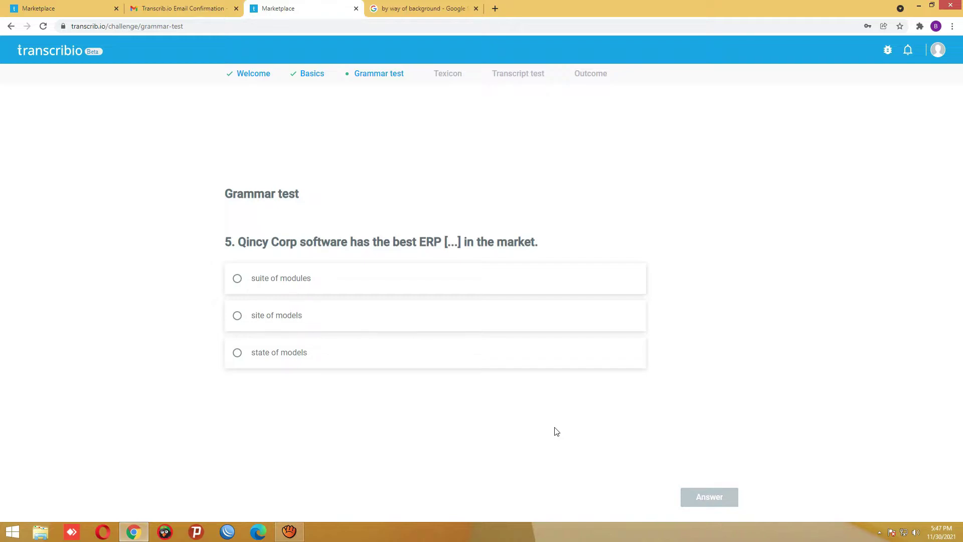
Answer grammar question 5 with "suite of modules" and question 6 with "did not agree to".
click(236, 279)
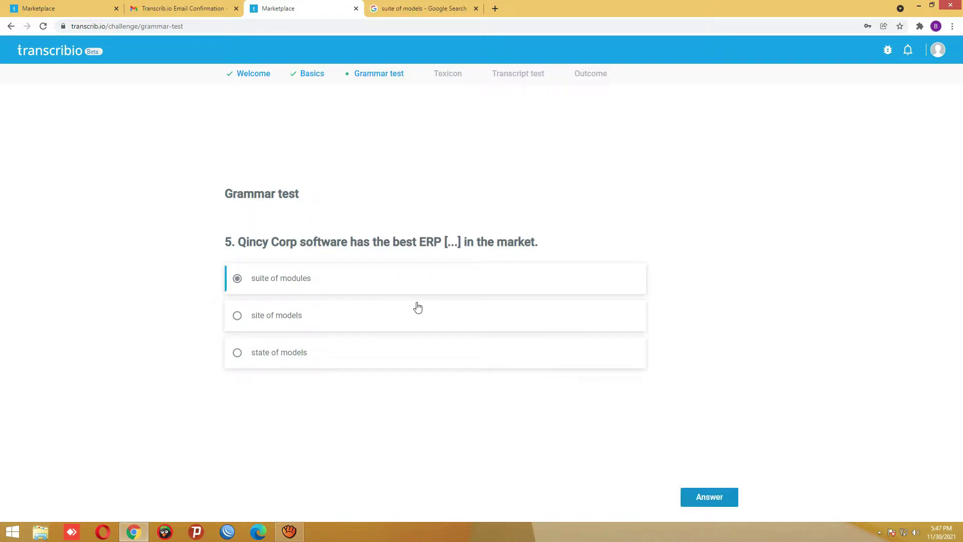
click(711, 496)
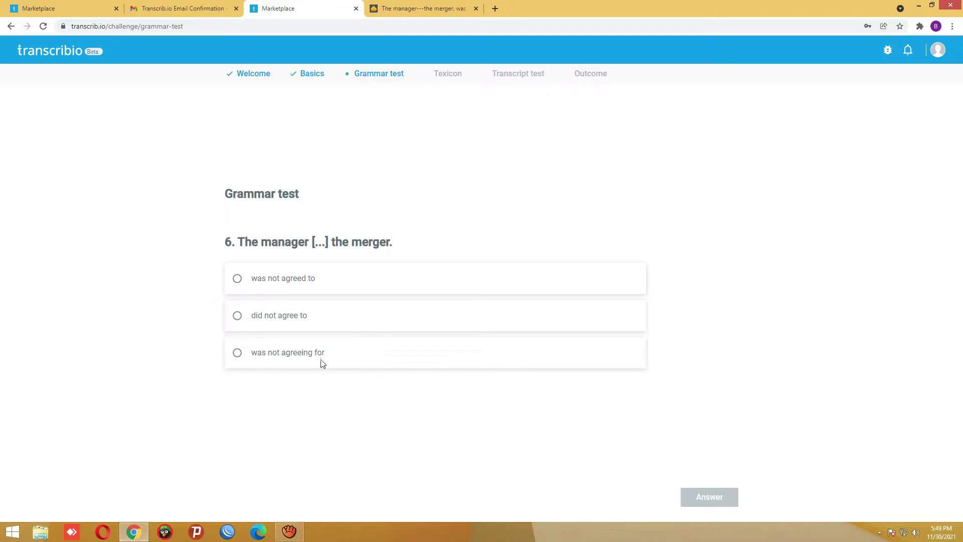
click(238, 316)
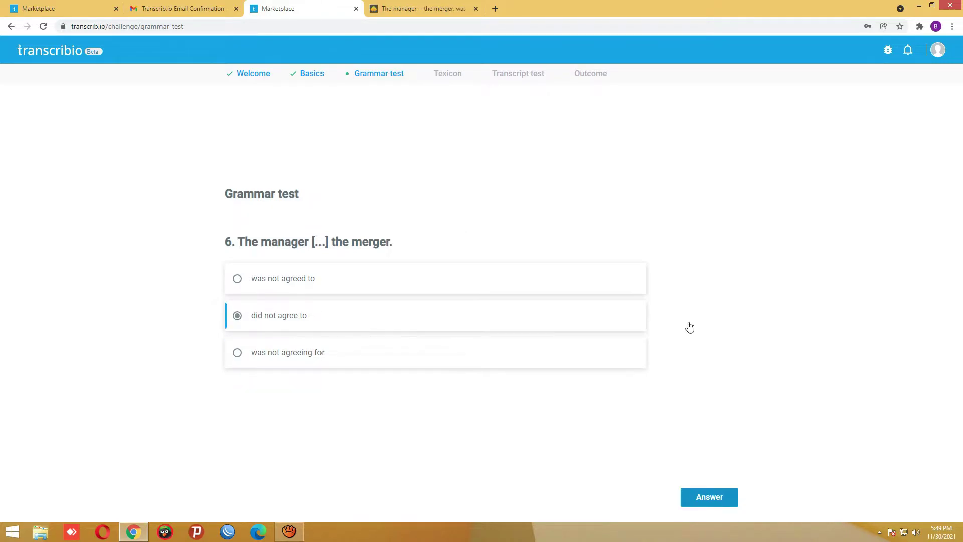
click(707, 502)
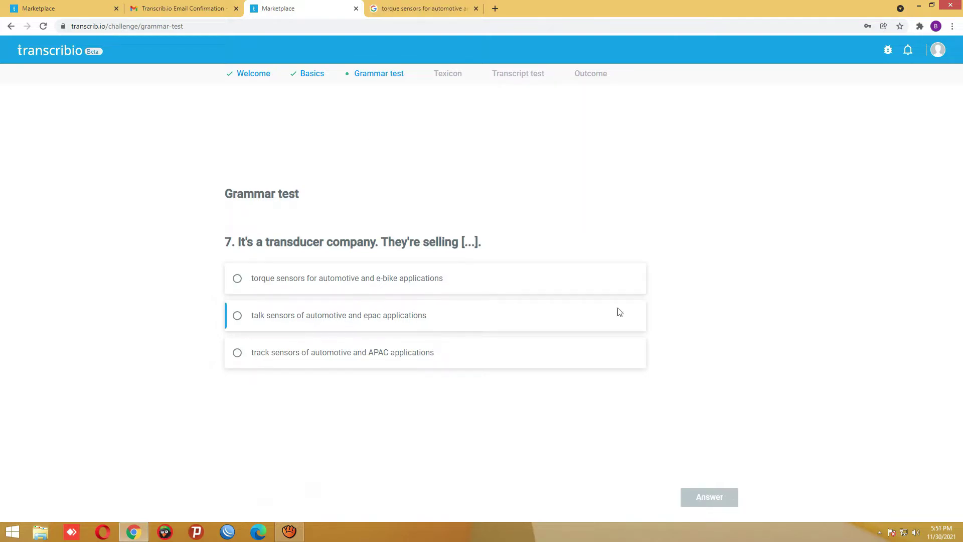
Answer grammar question 7 with "torque sensors for automotive and e-bike applications" and question 8 with "on software design".
click(236, 278)
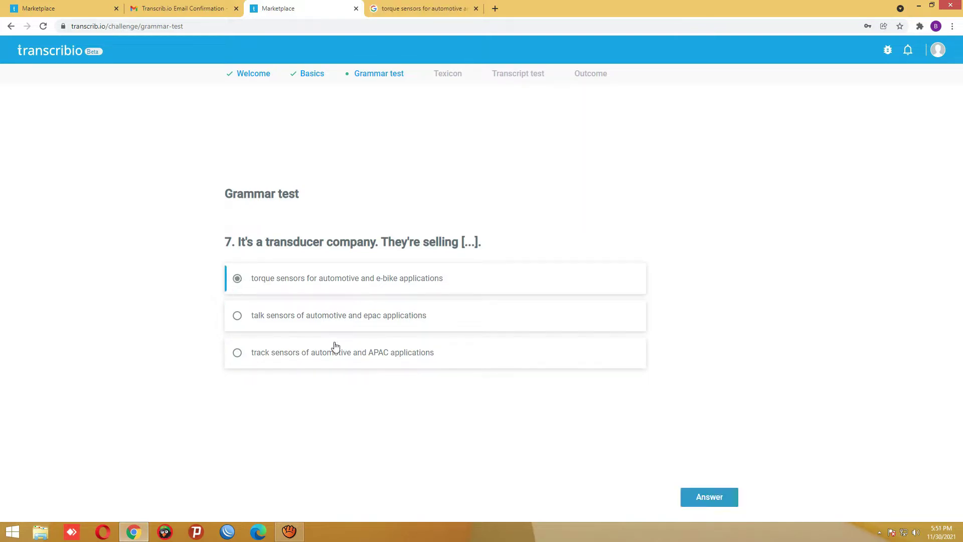
click(710, 497)
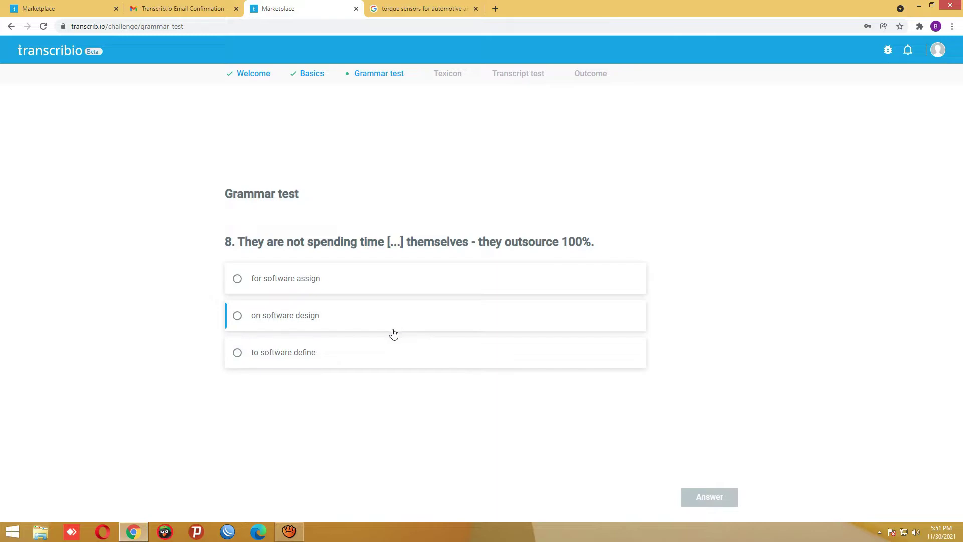
click(238, 317)
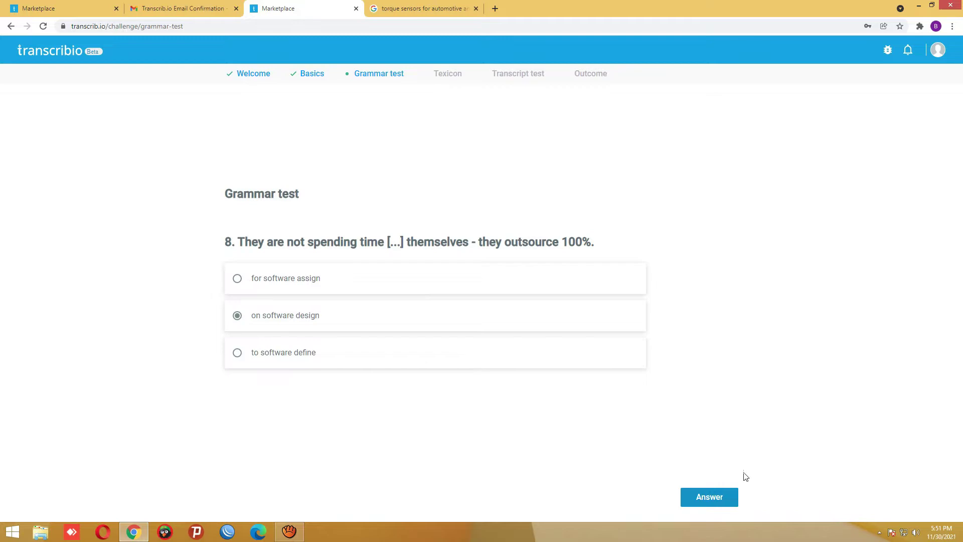
click(703, 499)
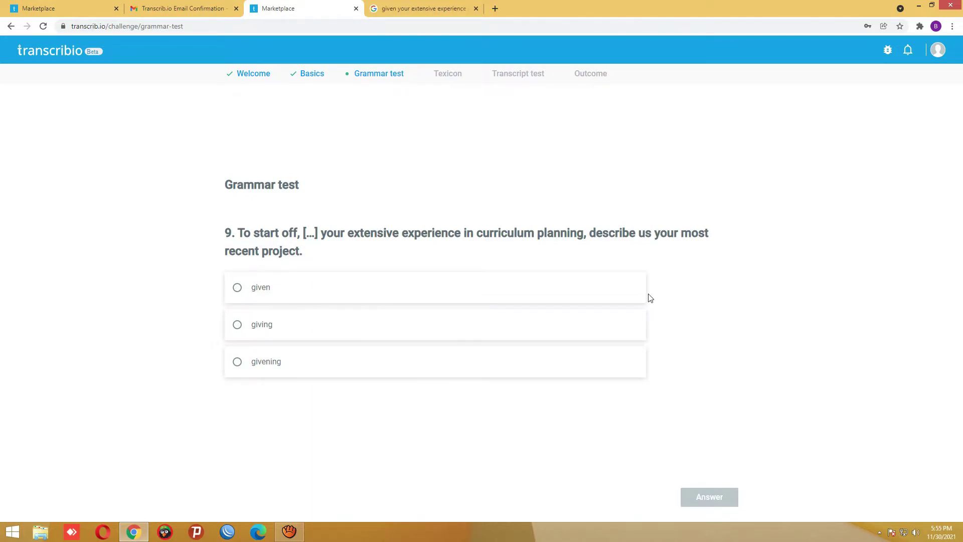
Answer grammar question 9 with "given" and question 10 with "segue to the SAS", completing the grammar test.
click(239, 290)
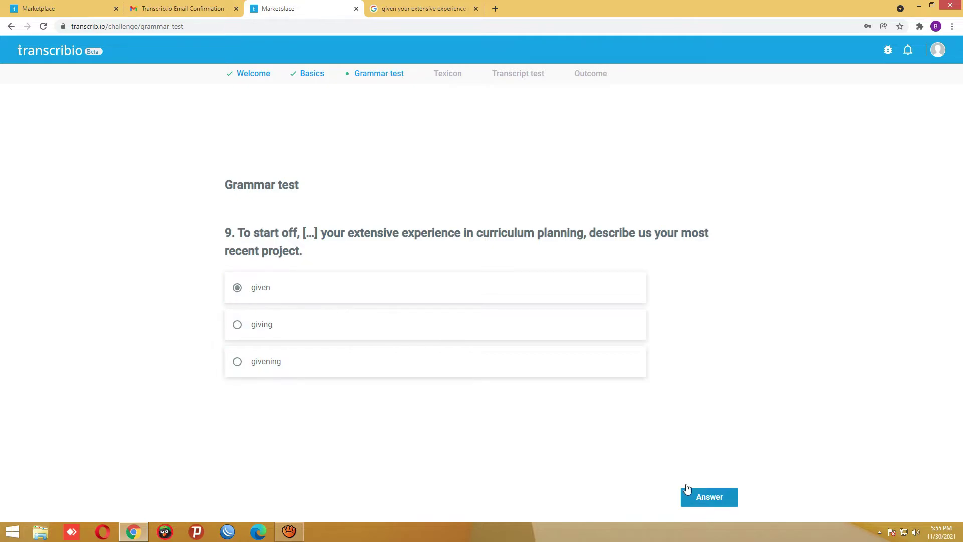
click(717, 499)
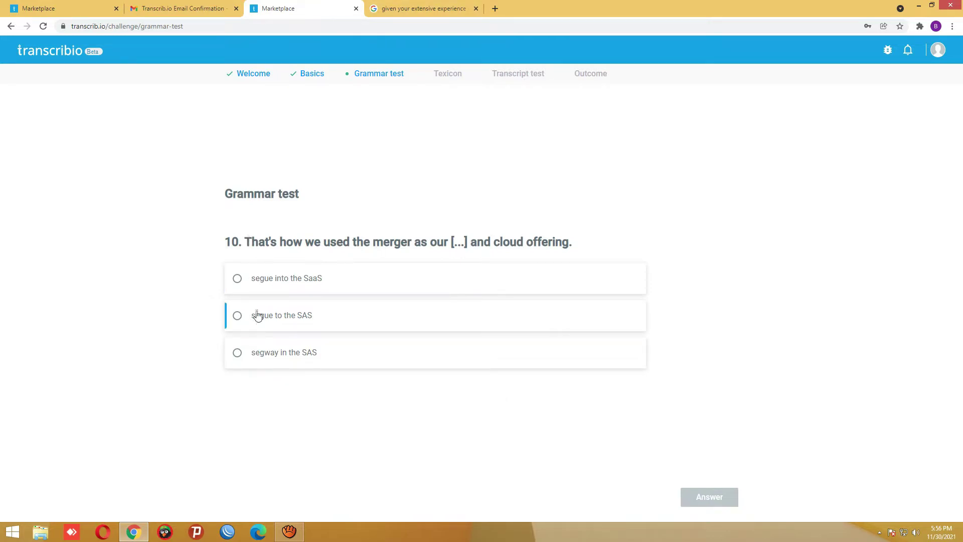
drag(251, 316, 312, 320)
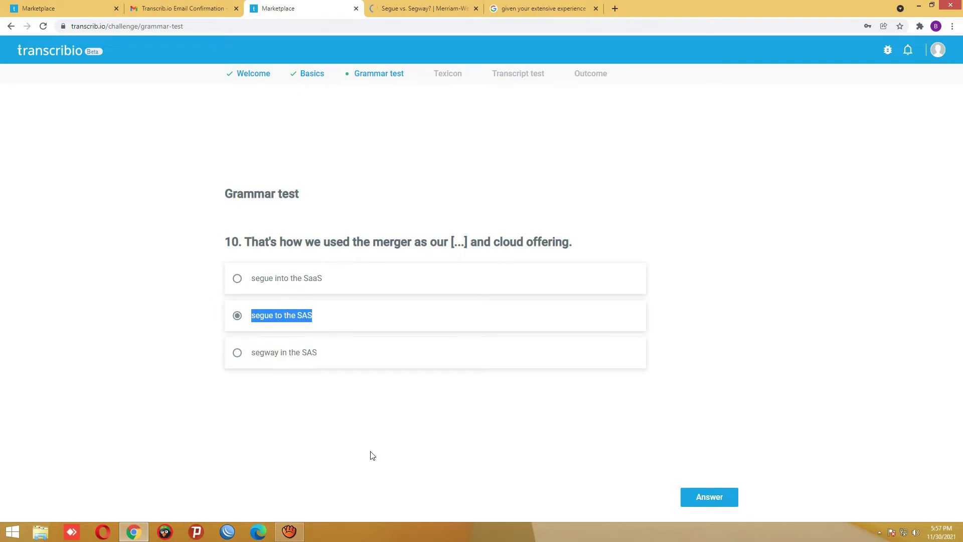
key(Return)
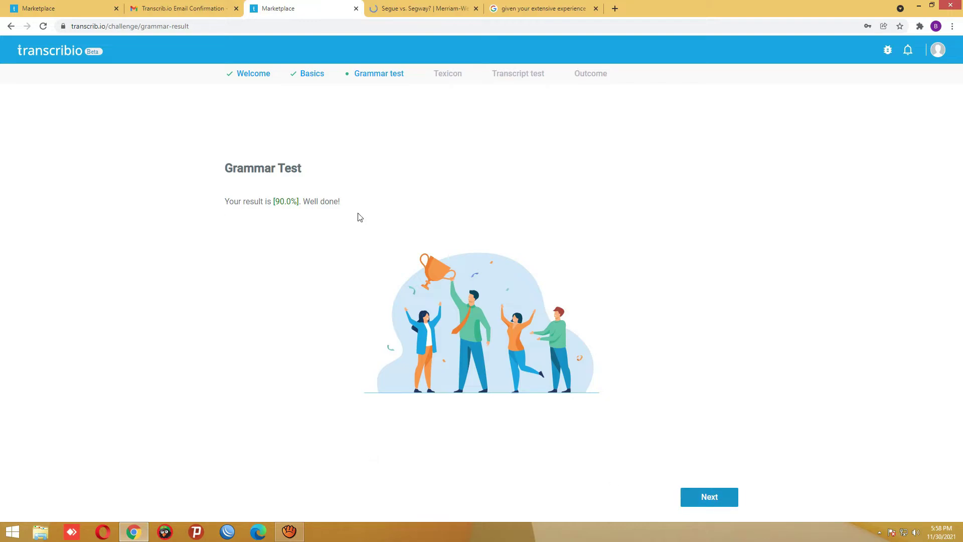
Continue from the grammar test result to the Texicon section and start its quiz on correction types.
click(723, 498)
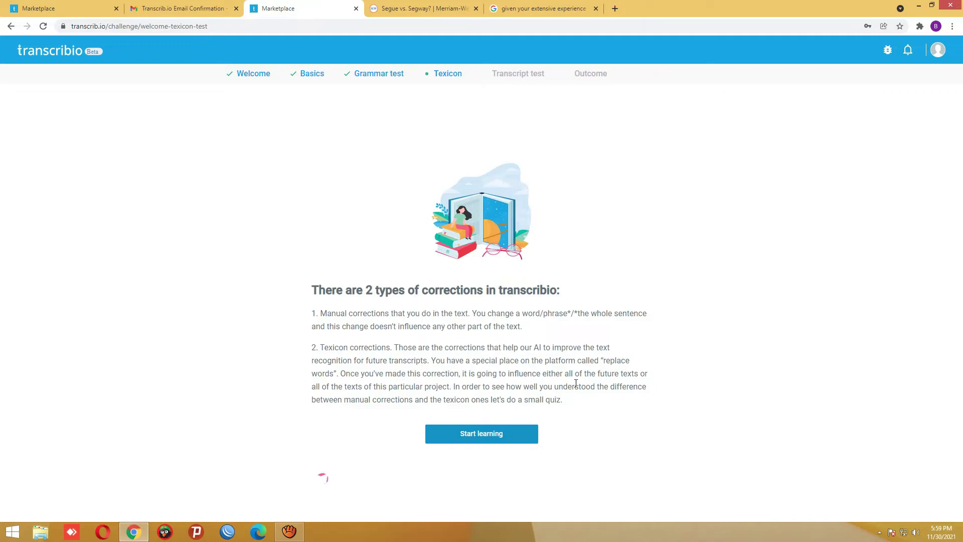
click(468, 439)
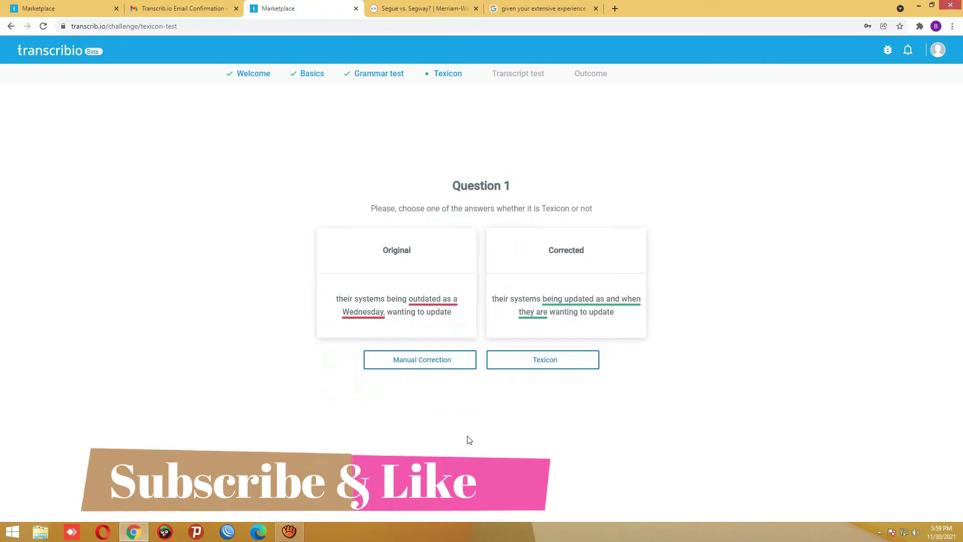